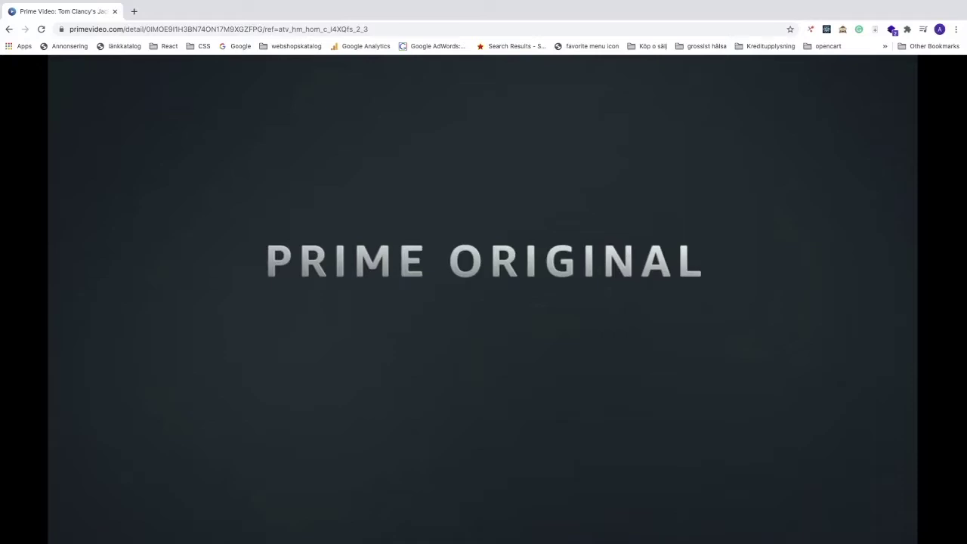
Pause the episode, try the subtitle presets in the player's Subtitles Settings, and keep the yellow-on-black preset.
left_click(506, 407)
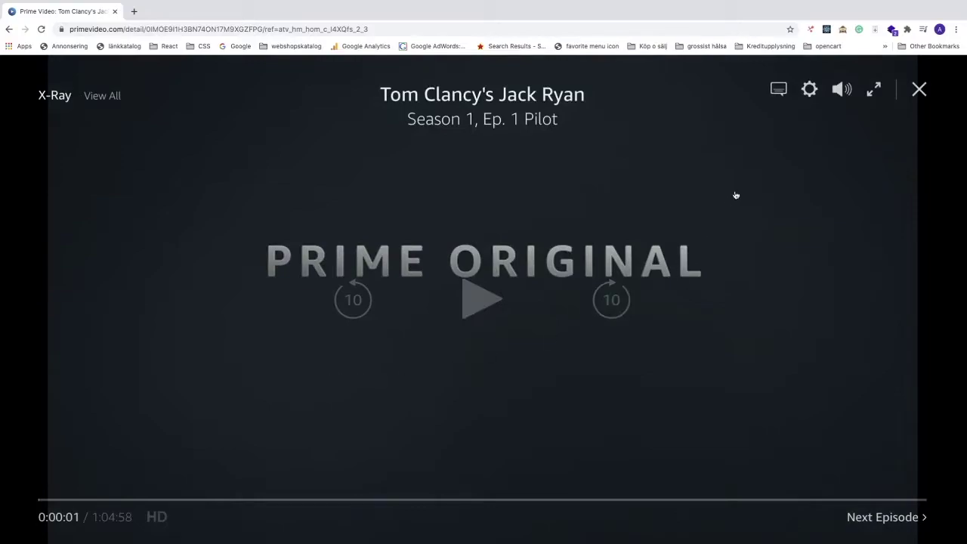
left_click(785, 91)
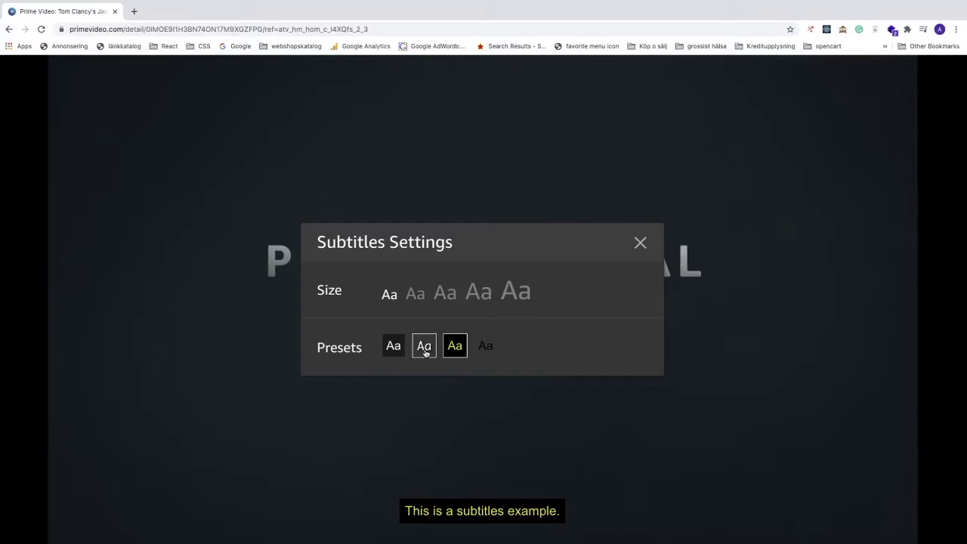
left_click(436, 351)
left_click(456, 347)
left_click(483, 347)
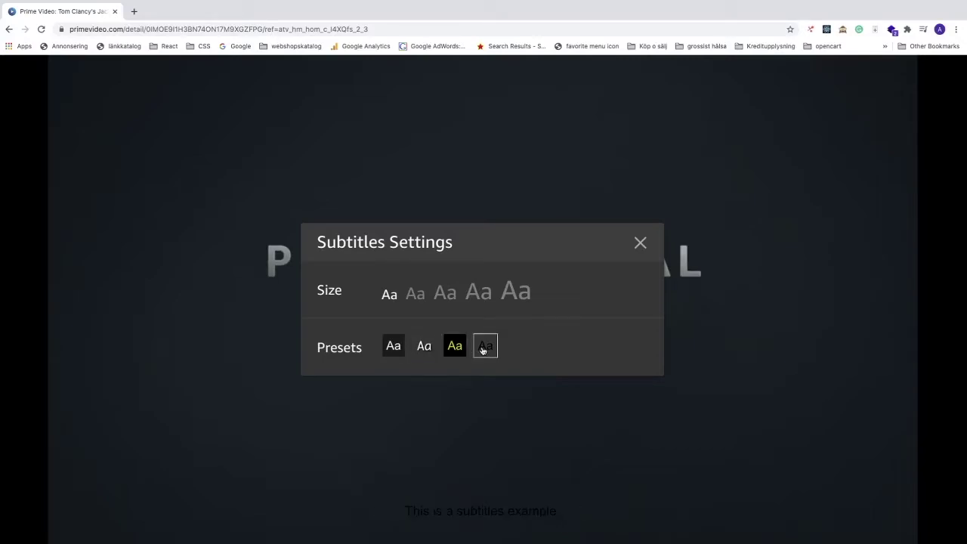
left_click(428, 350)
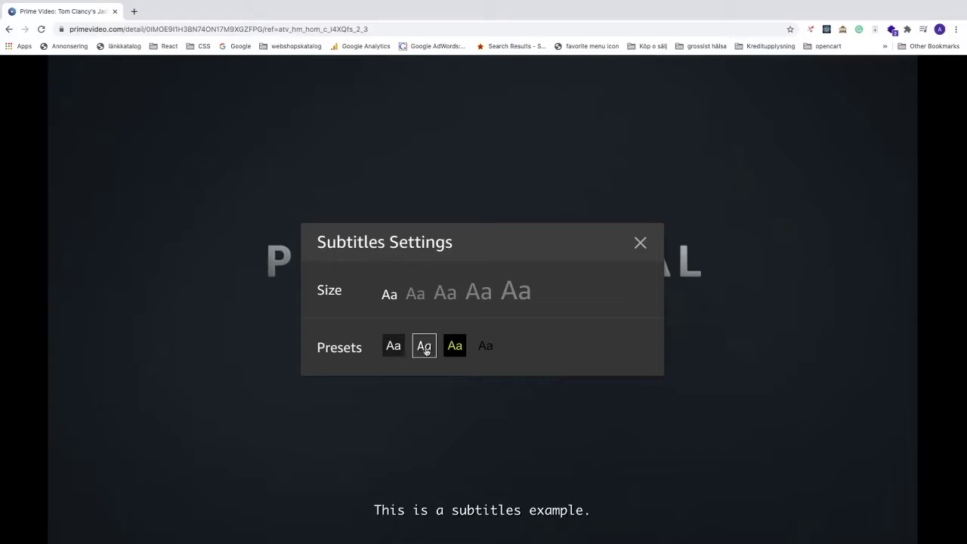
left_click(398, 346)
left_click(428, 348)
left_click(448, 348)
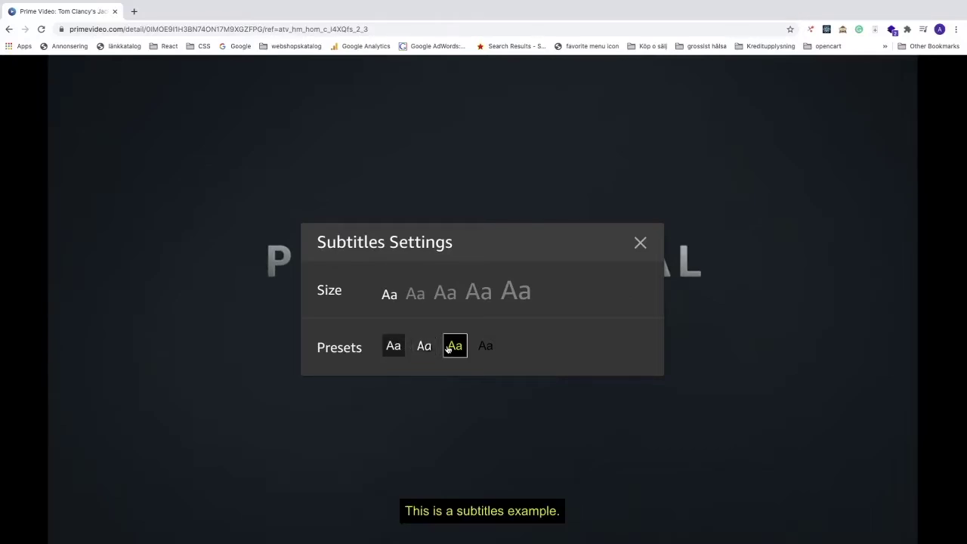
left_click(641, 243)
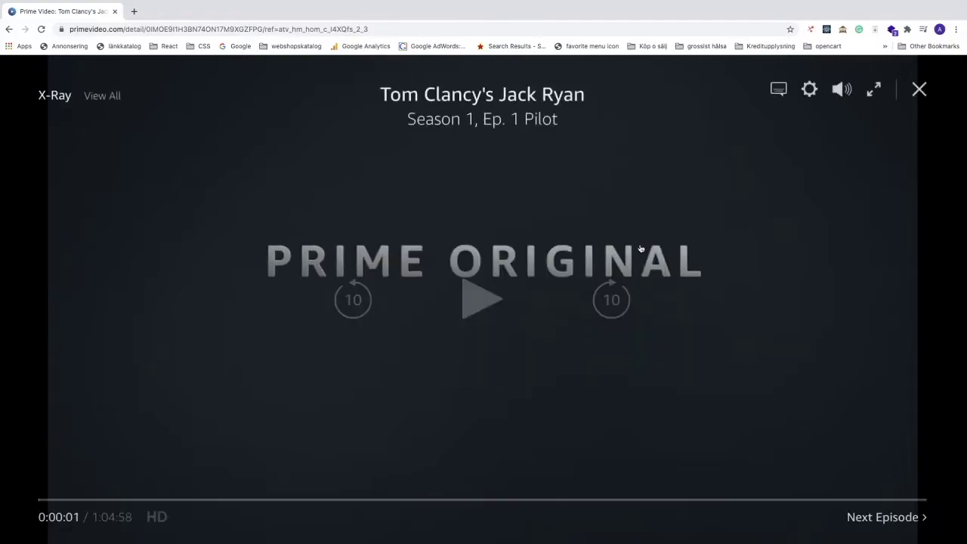
Exit the player and open the Subtitles section of Account & Settings to view the presets.
left_click(919, 91)
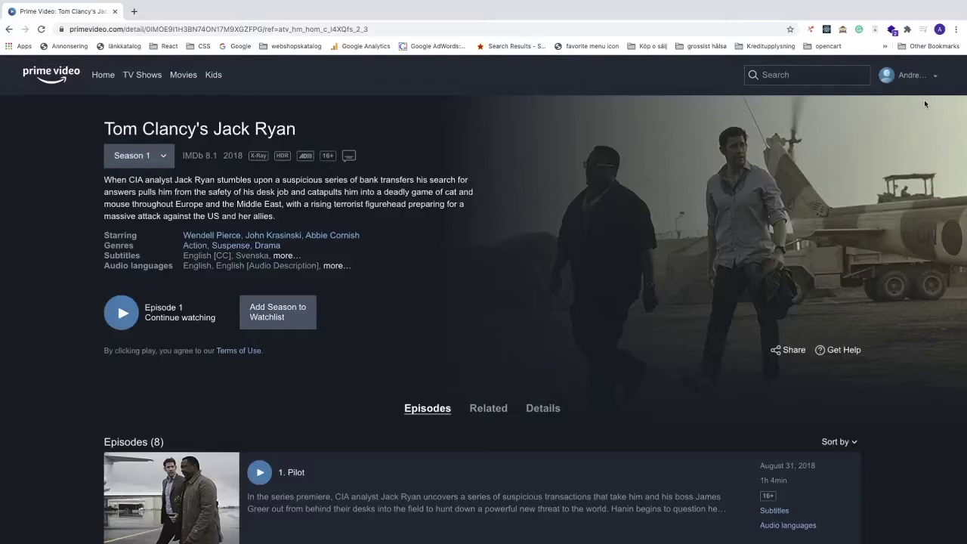
scroll(928, 81, "up", 5)
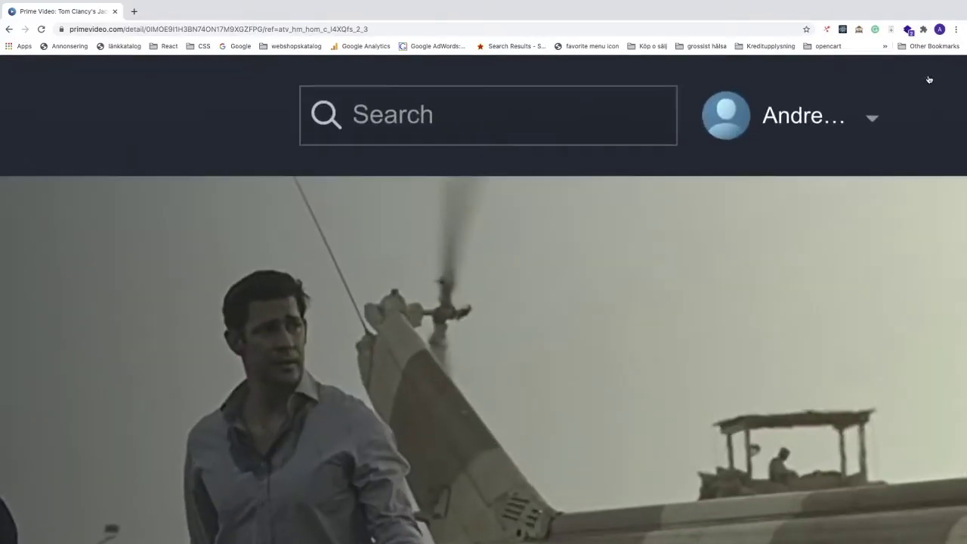
left_click(873, 119)
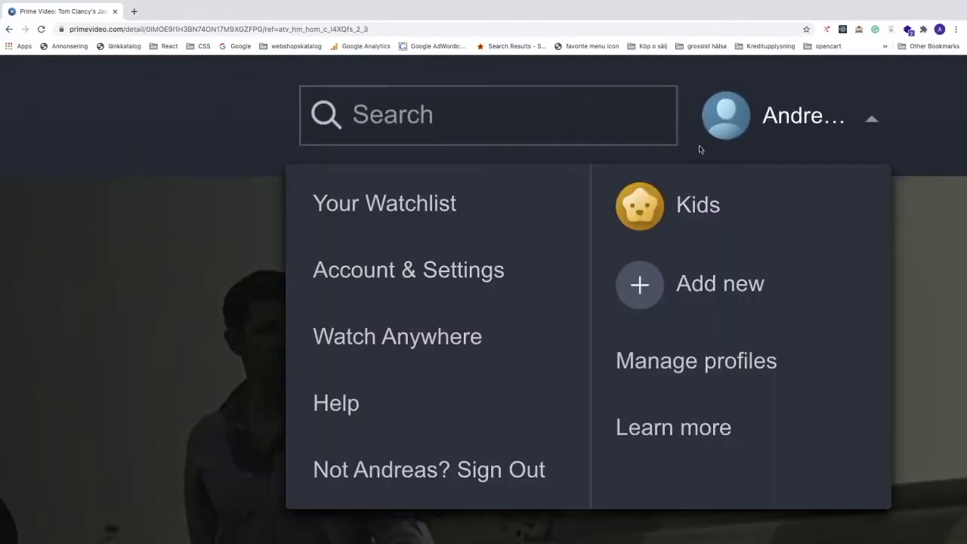
left_click(383, 275)
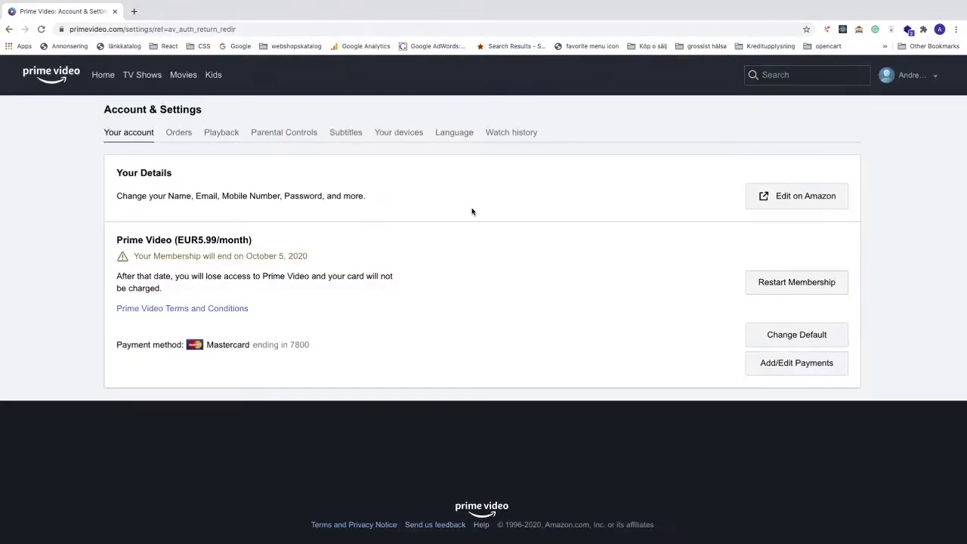
left_click(346, 134)
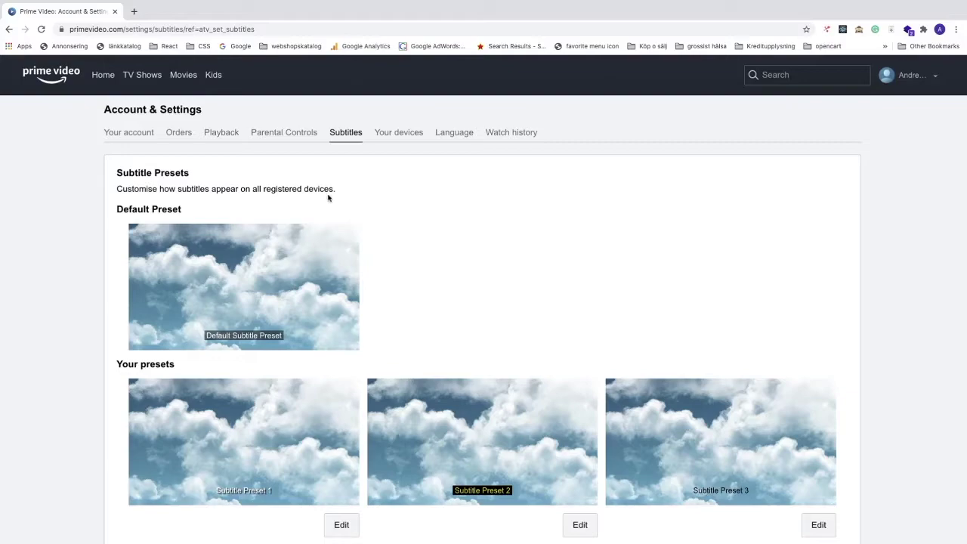
scroll(356, 200, "down", 1)
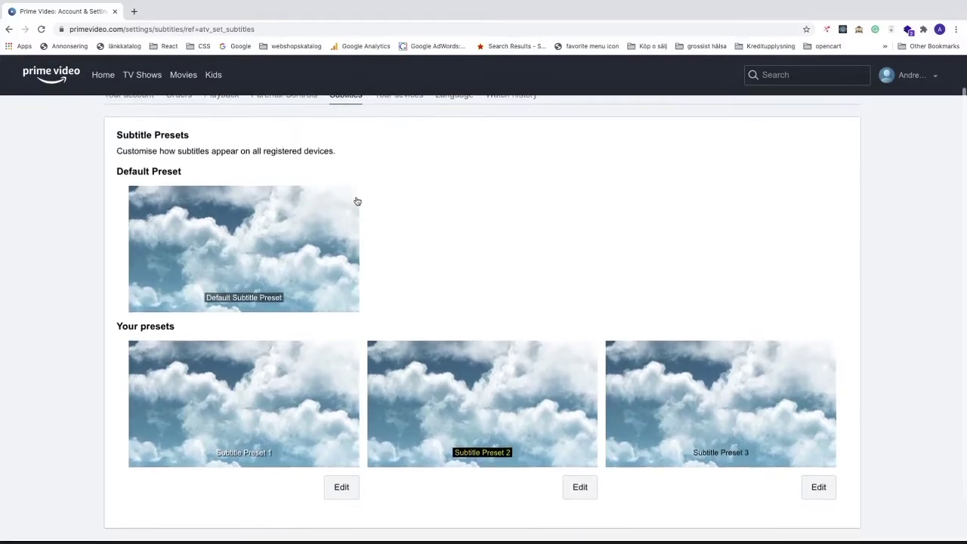
scroll(358, 201, "up", 1)
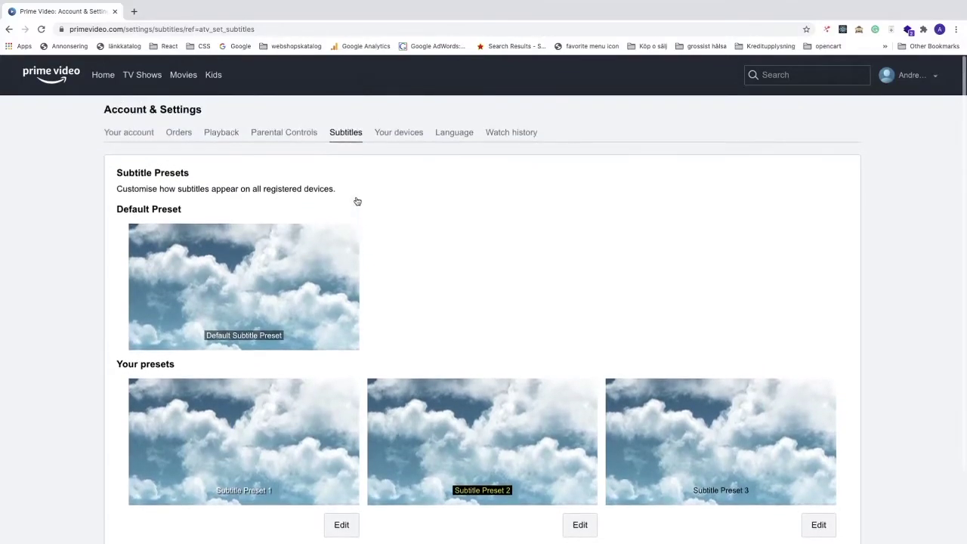
Check the registered devices, return to the Subtitles settings, and open Subtitle Preset 1 for editing.
left_click(397, 134)
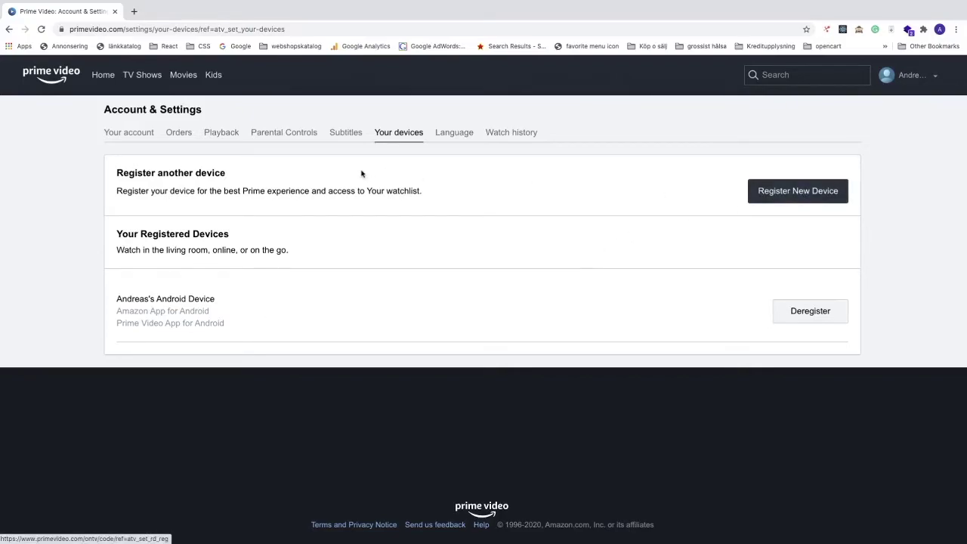
left_click(349, 138)
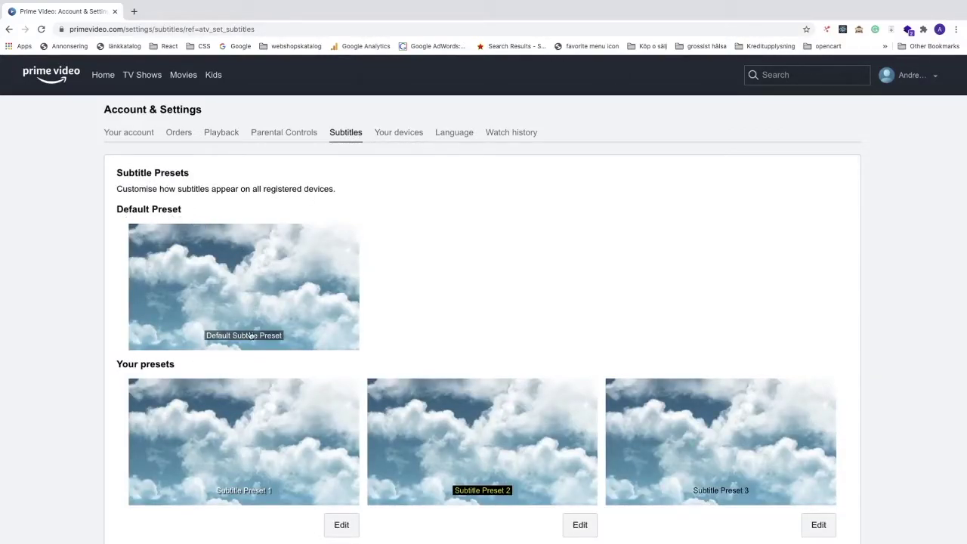
scroll(220, 345, "down", 2)
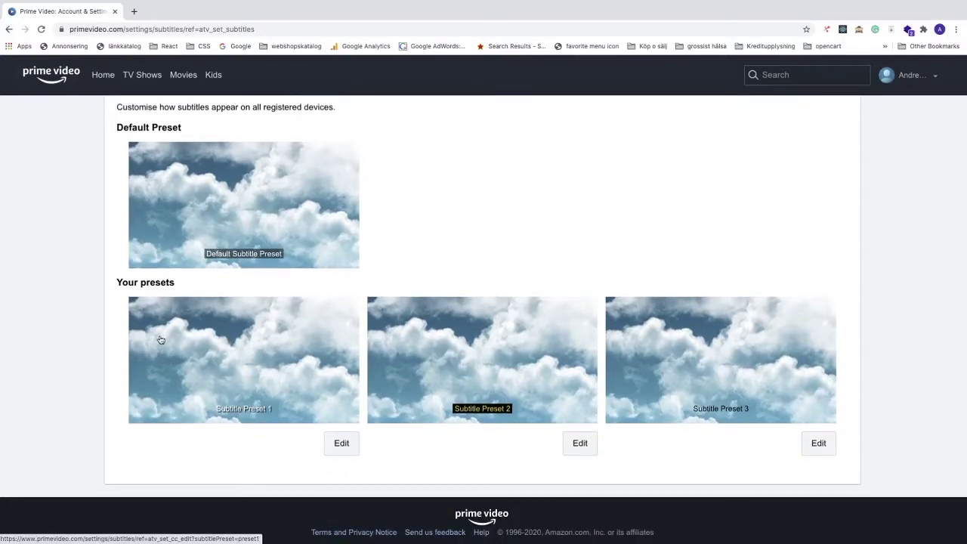
scroll(161, 341, "down", 1)
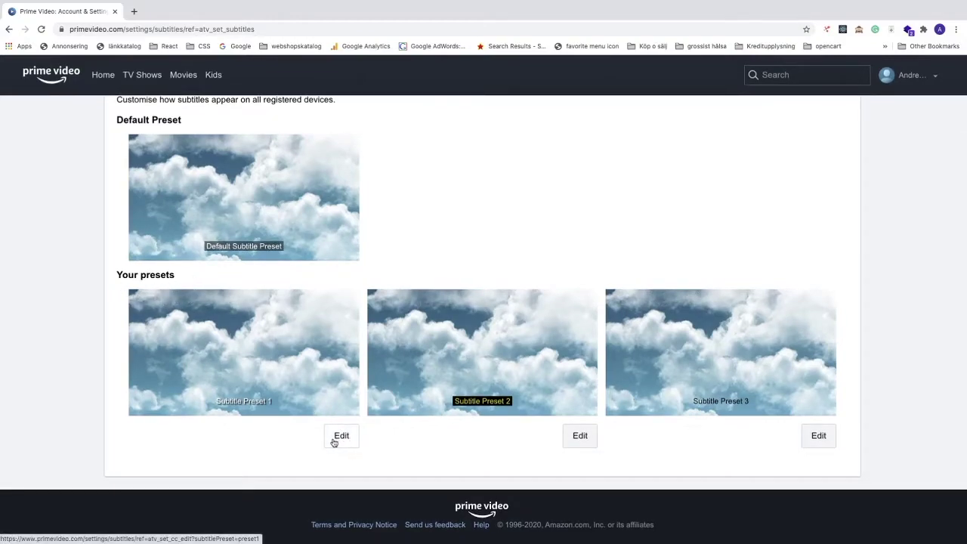
left_click(334, 441)
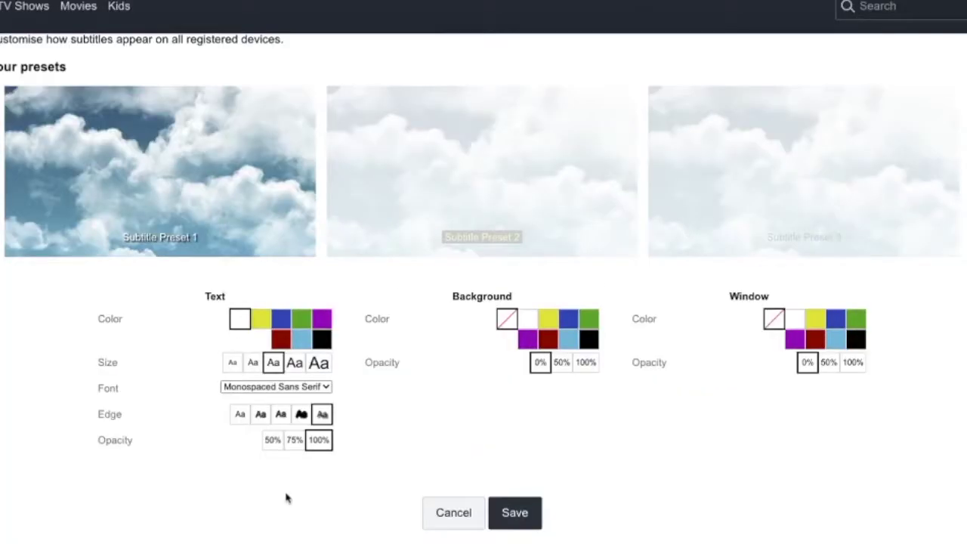
scroll(287, 496, "up", 1)
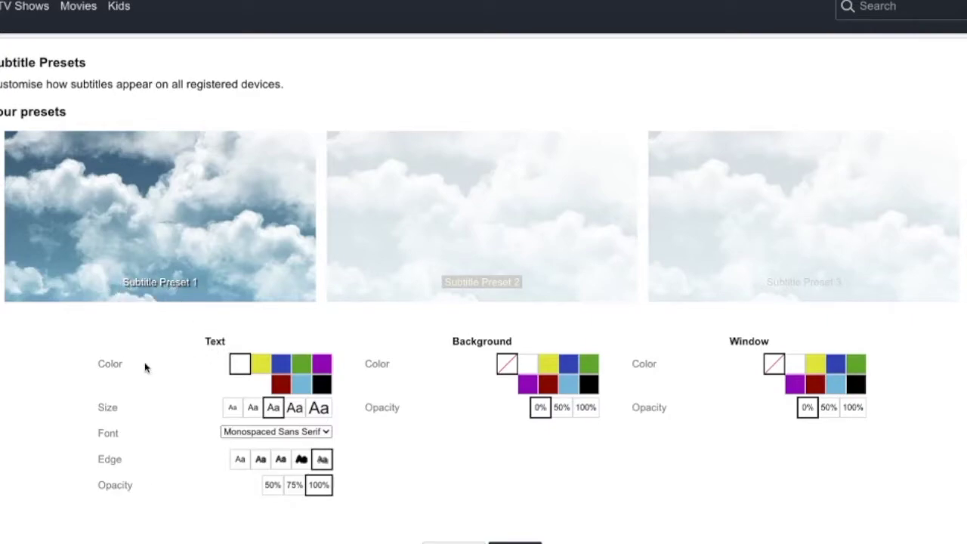
Try yellow, blue, green, purple and black as Subtitle Preset 1's text color, ending on white.
left_click(262, 370)
left_click(281, 368)
left_click(300, 369)
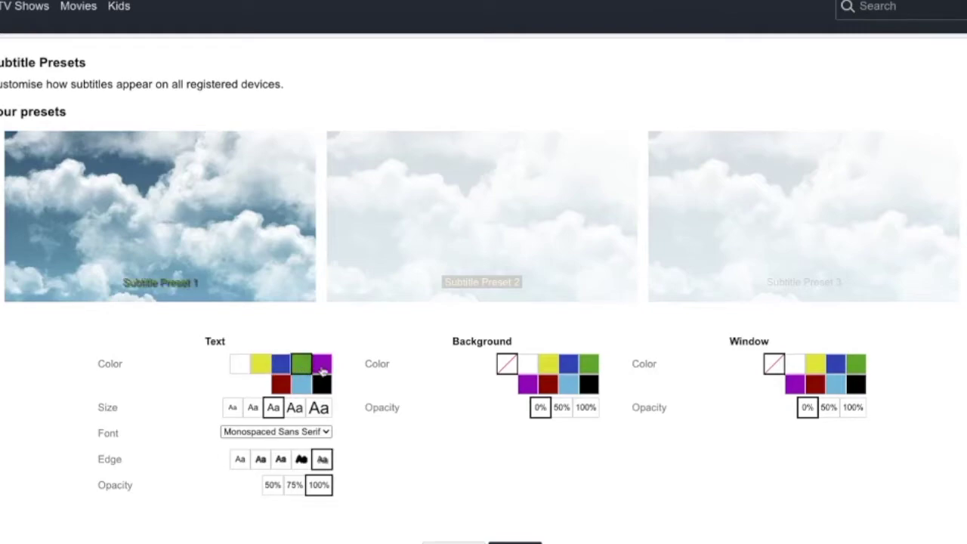
left_click(322, 367)
left_click(321, 386)
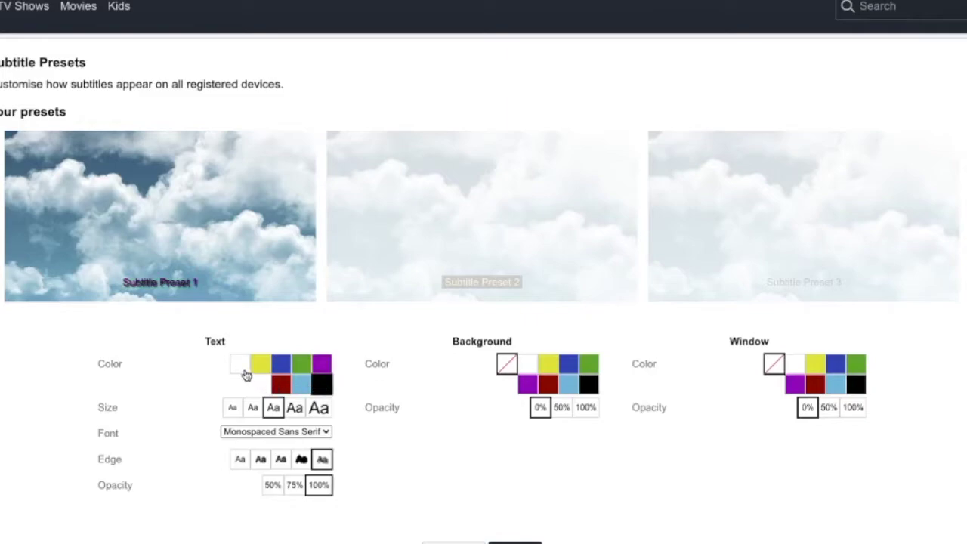
left_click(241, 369)
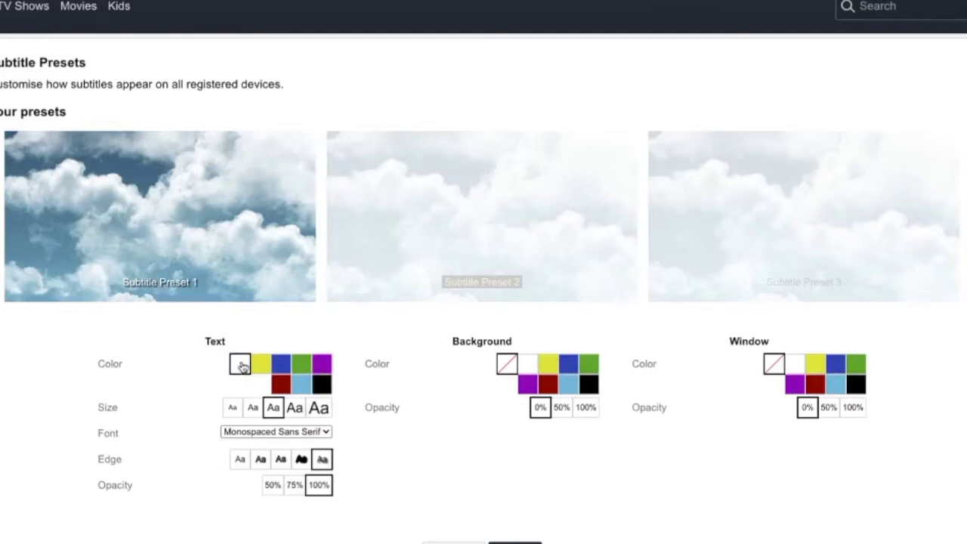
Set Subtitle Preset 1's text to the largest size and, after trying Monospaced Serif, Casual and Cursive, to the Small Capitals font.
left_click(232, 410)
left_click(320, 412)
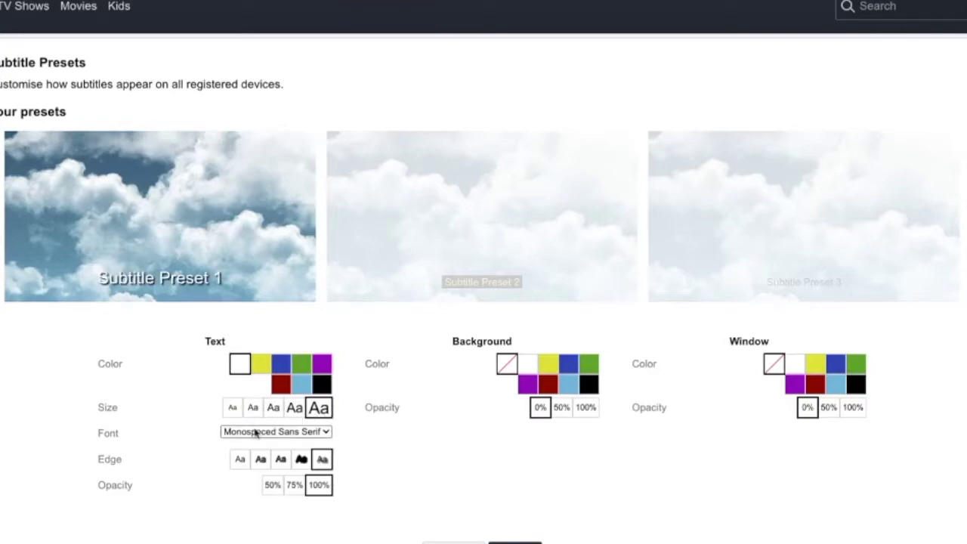
left_click(325, 432)
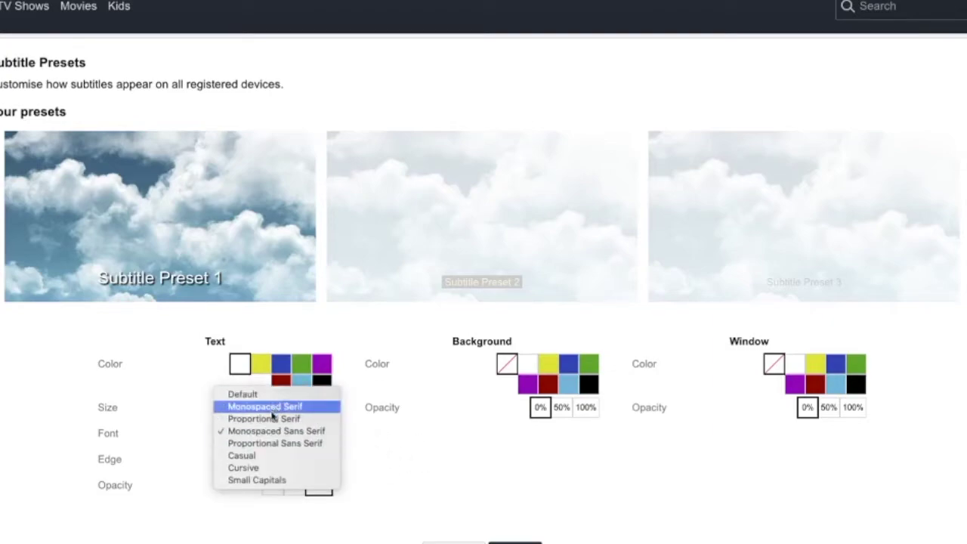
left_click(270, 409)
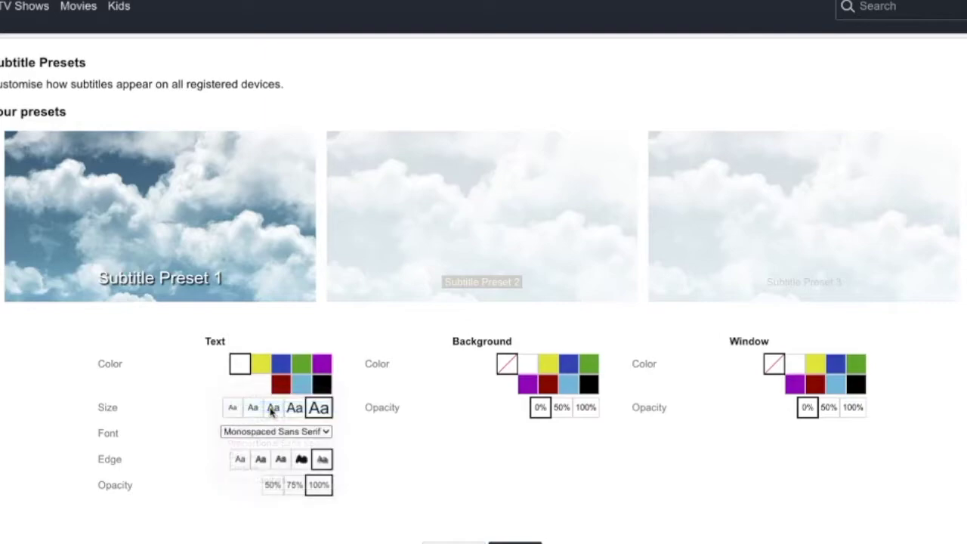
left_click(304, 433)
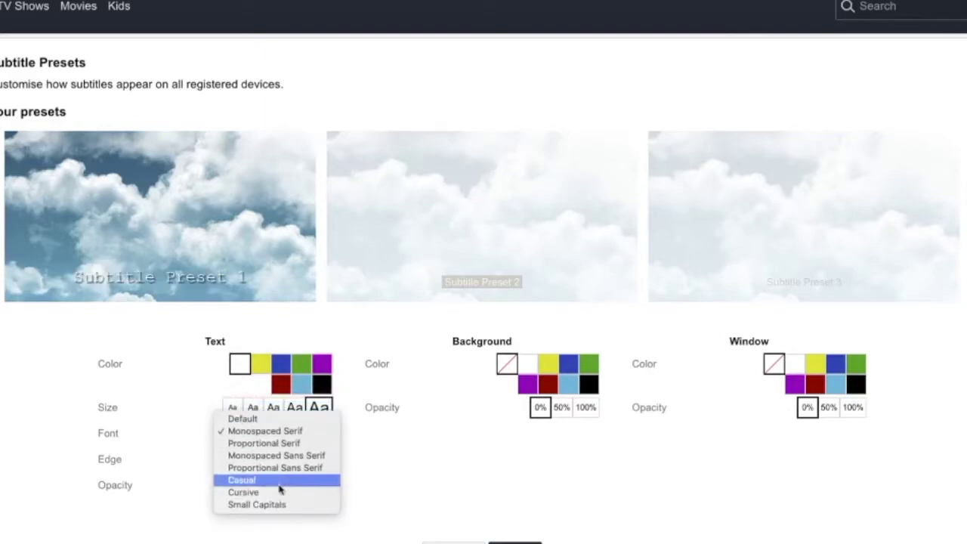
left_click(272, 481)
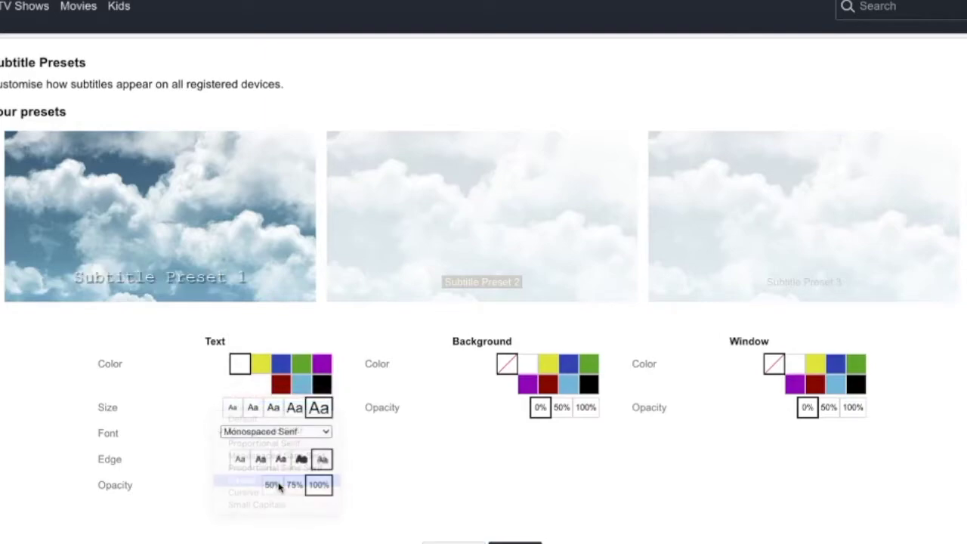
left_click(287, 433)
left_click(279, 457)
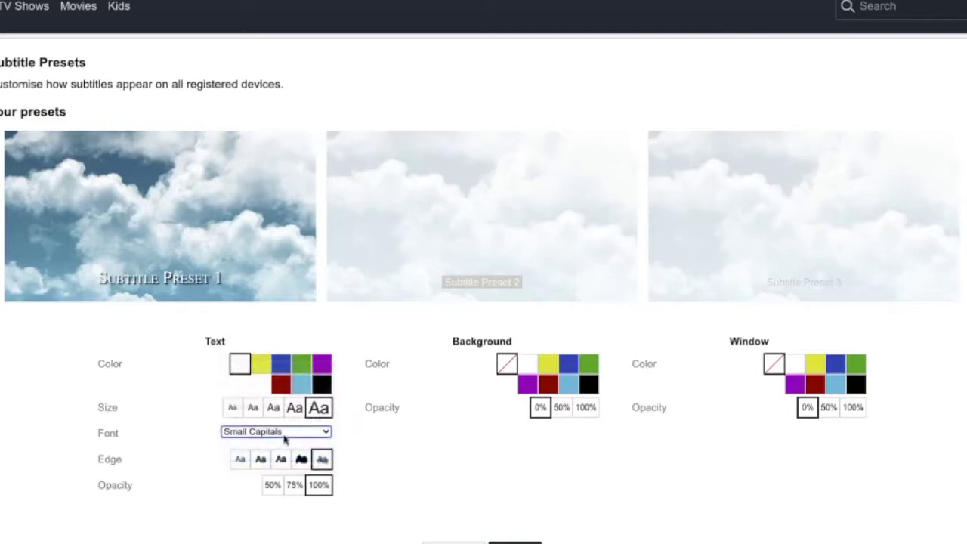
left_click(286, 435)
left_click(286, 420)
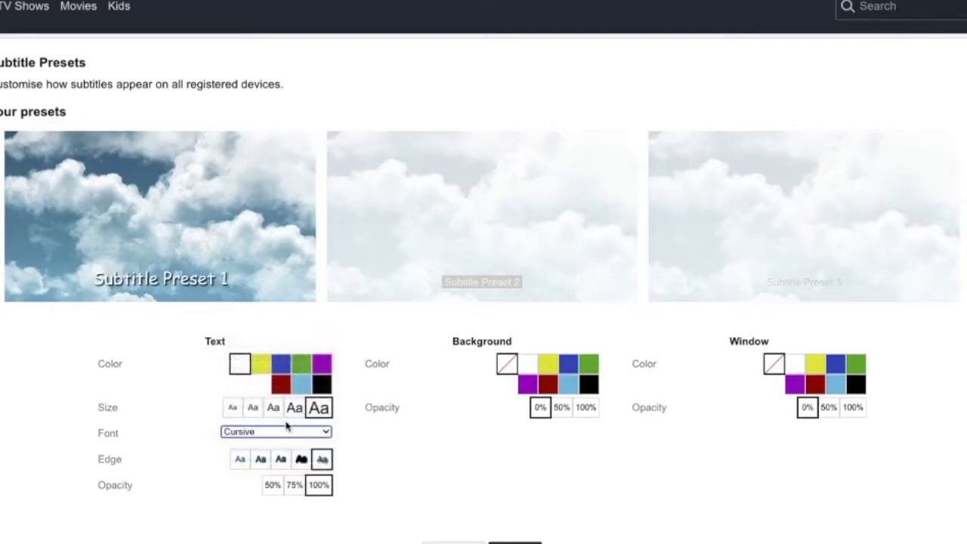
left_click(287, 433)
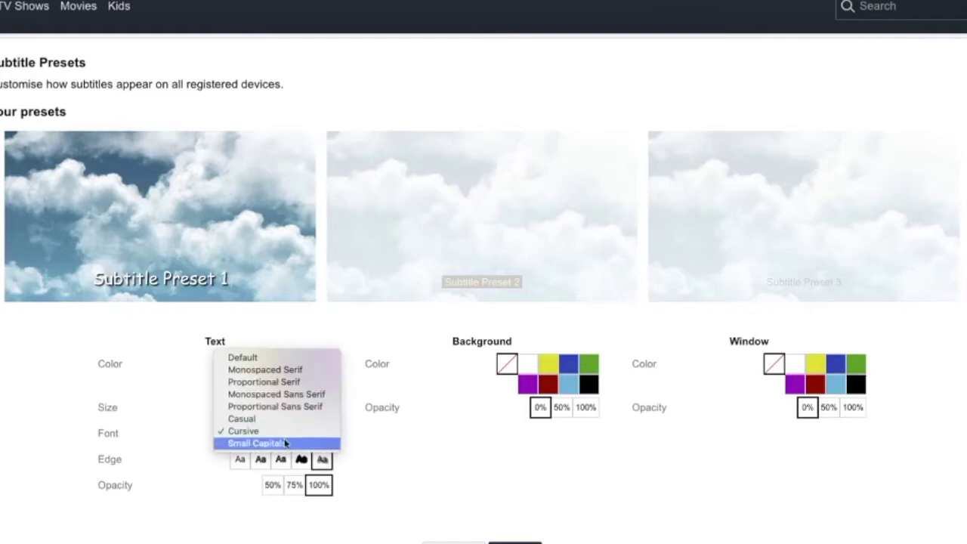
left_click(284, 444)
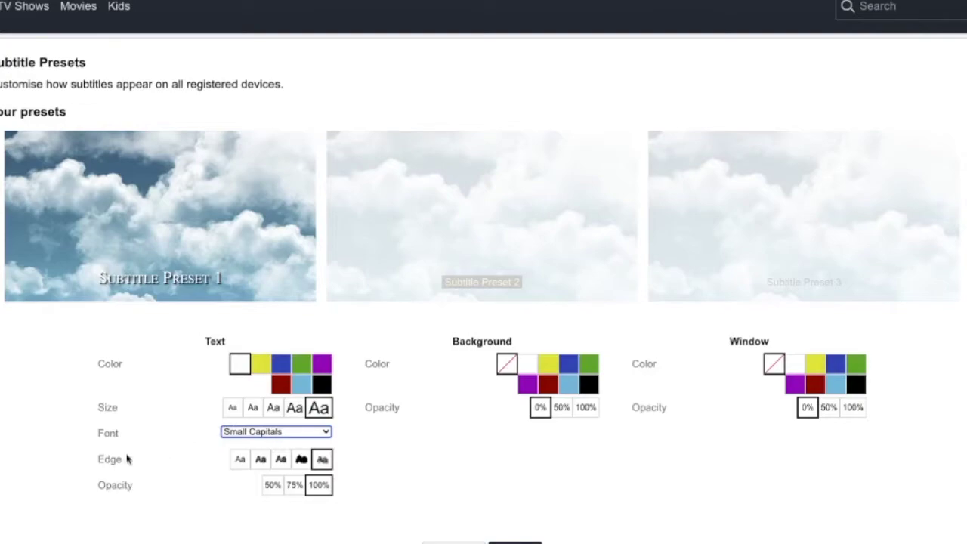
Try all five text edge styles on Subtitle Preset 1, ending on the fifth style.
left_click(243, 462)
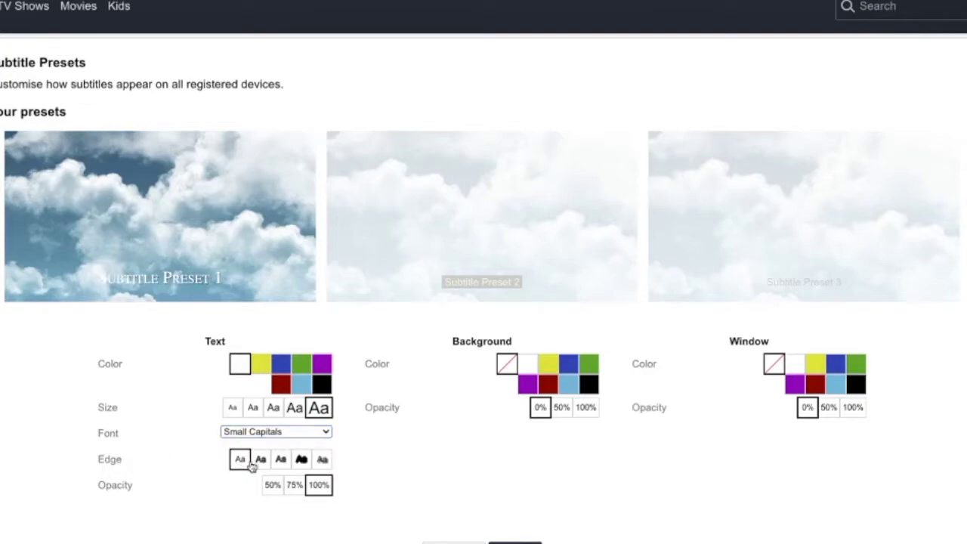
left_click(260, 464)
left_click(281, 463)
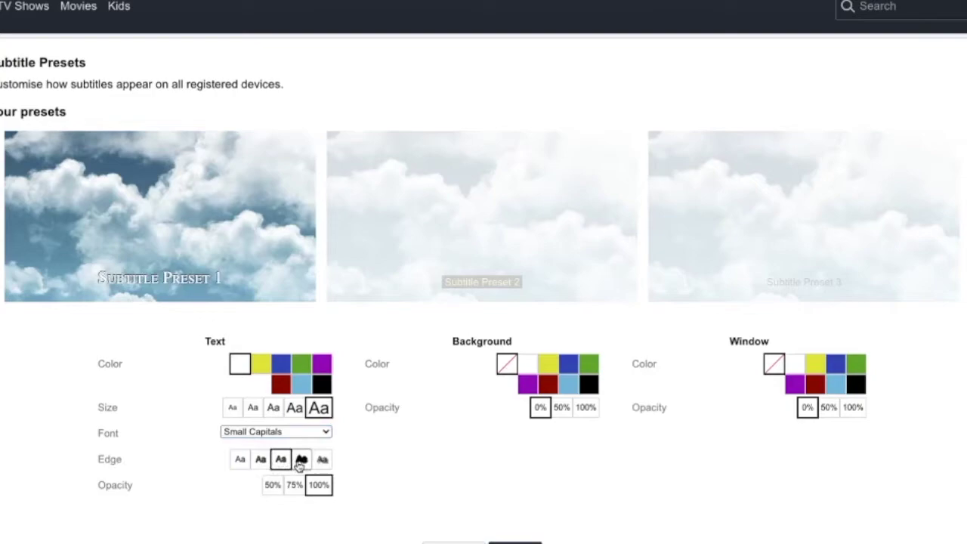
left_click(301, 462)
left_click(321, 463)
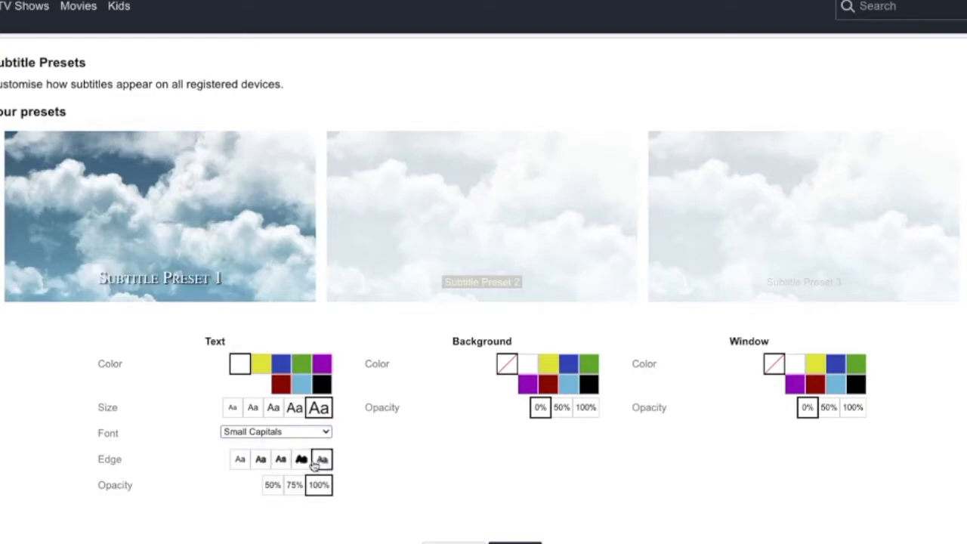
left_click(302, 462)
left_click(321, 463)
Try 50% and 75% text opacity on Subtitle Preset 1, then return it to 100%.
left_click(270, 488)
left_click(293, 489)
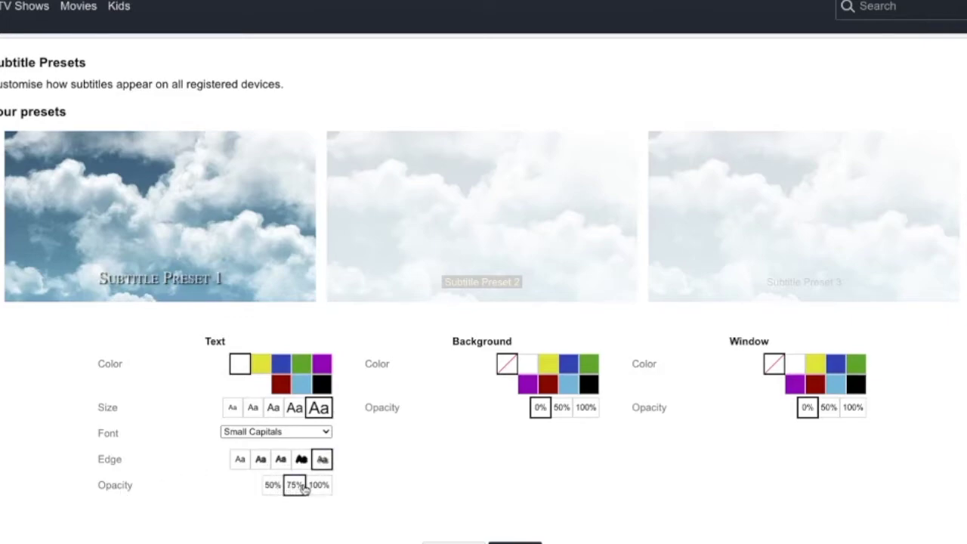
left_click(318, 488)
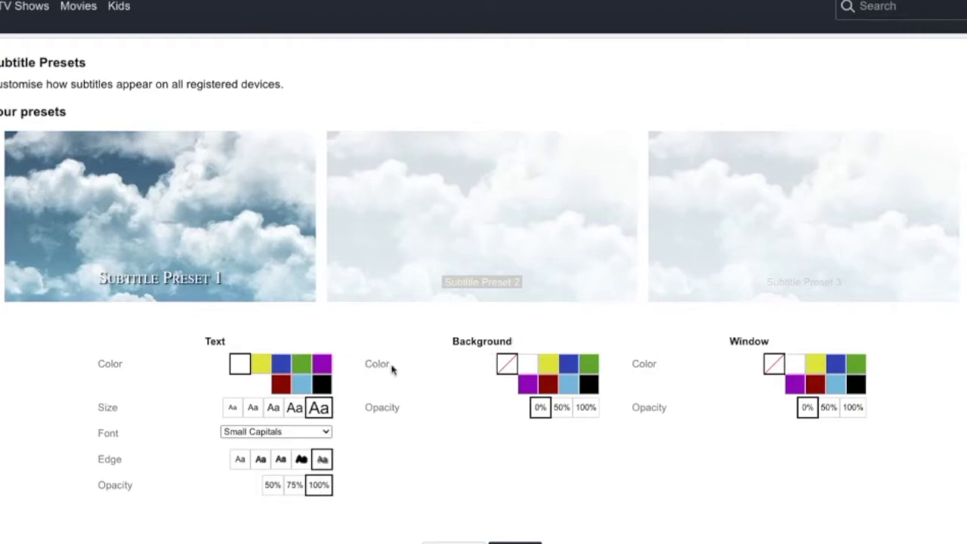
Give Subtitle Preset 1 a black background and, after trying 0% and 100% opacity, set the background opacity to 50%.
left_click(591, 385)
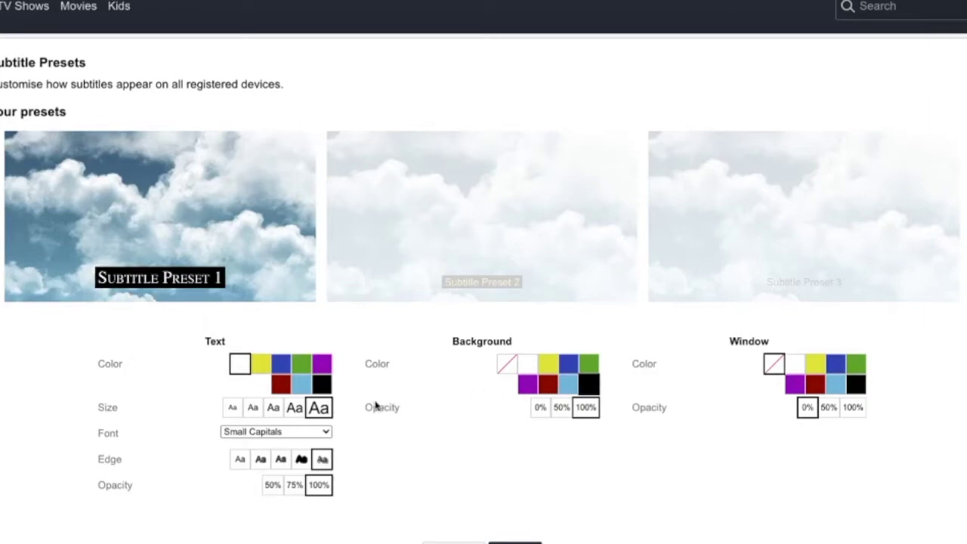
left_click(542, 409)
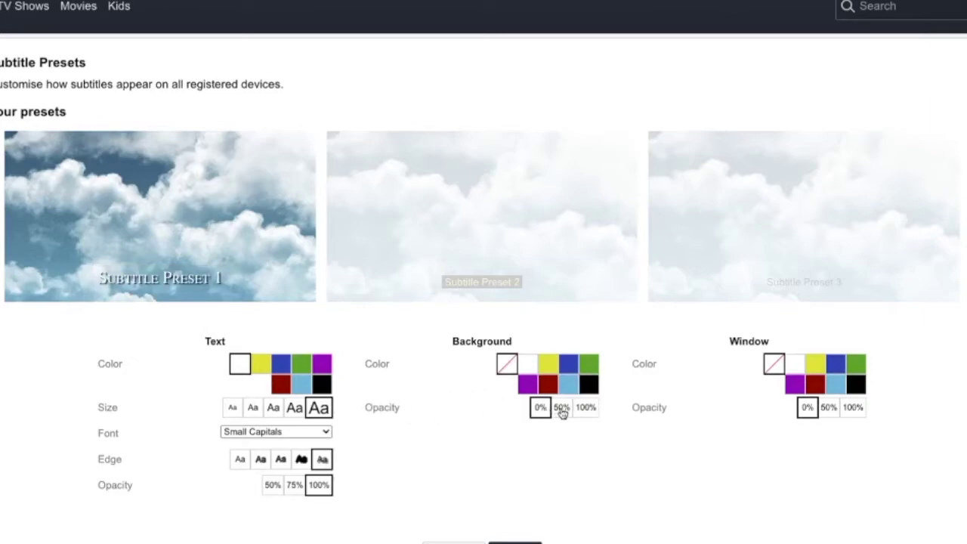
left_click(561, 409)
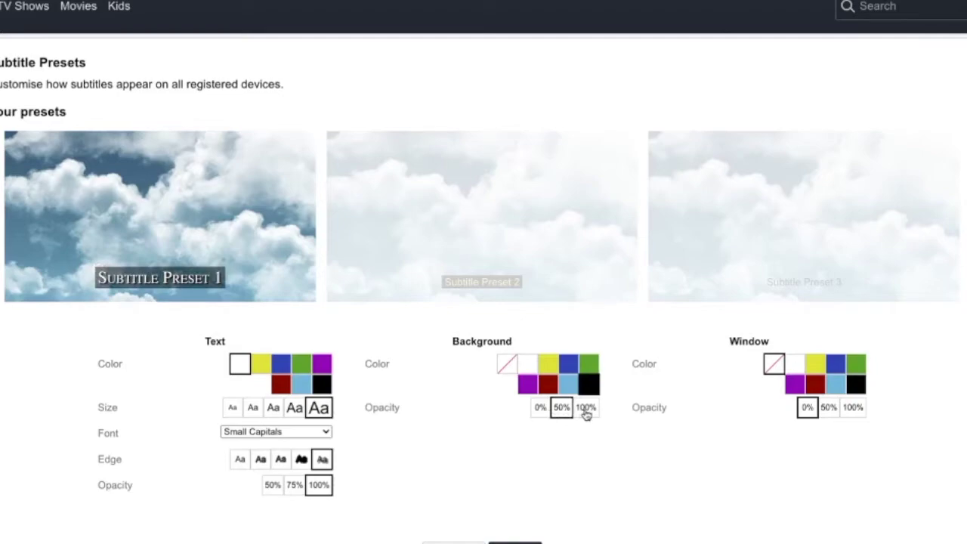
left_click(586, 409)
left_click(564, 410)
Try the available window colors on Subtitle Preset 1, ending on white with 50% window opacity.
left_click(795, 369)
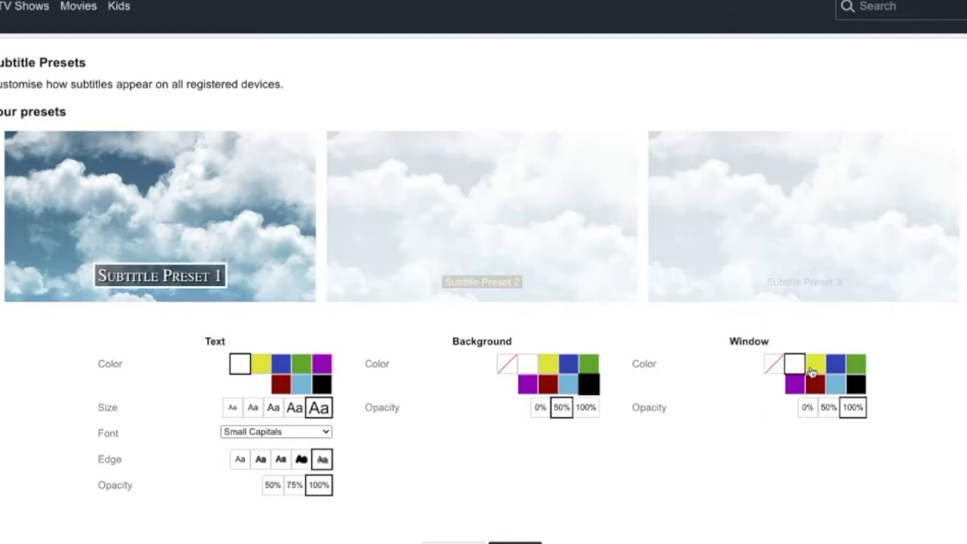
left_click(815, 367)
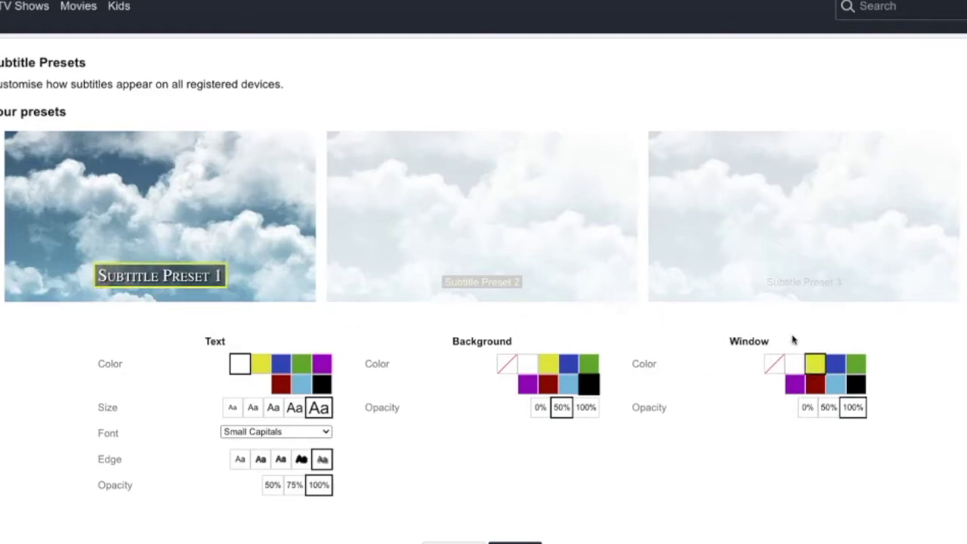
left_click(837, 367)
left_click(858, 368)
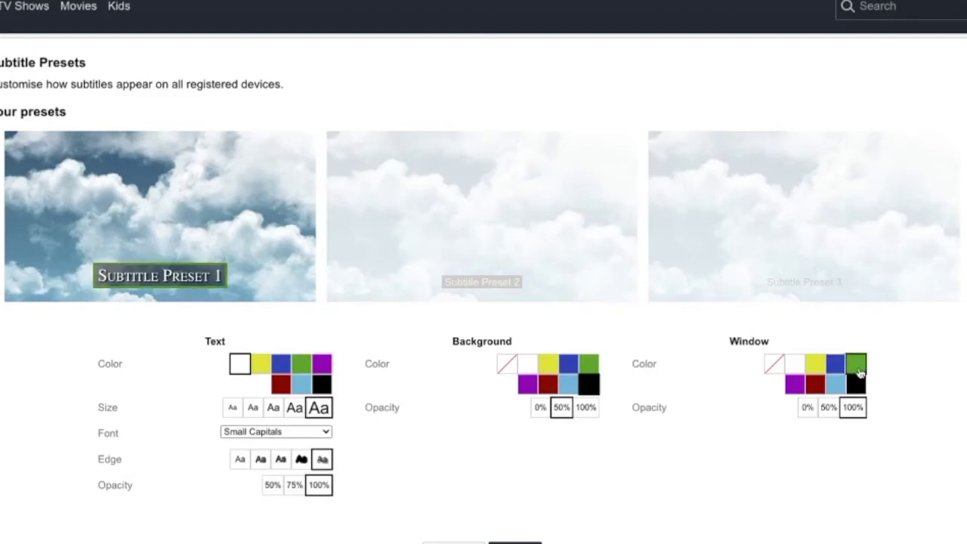
left_click(794, 385)
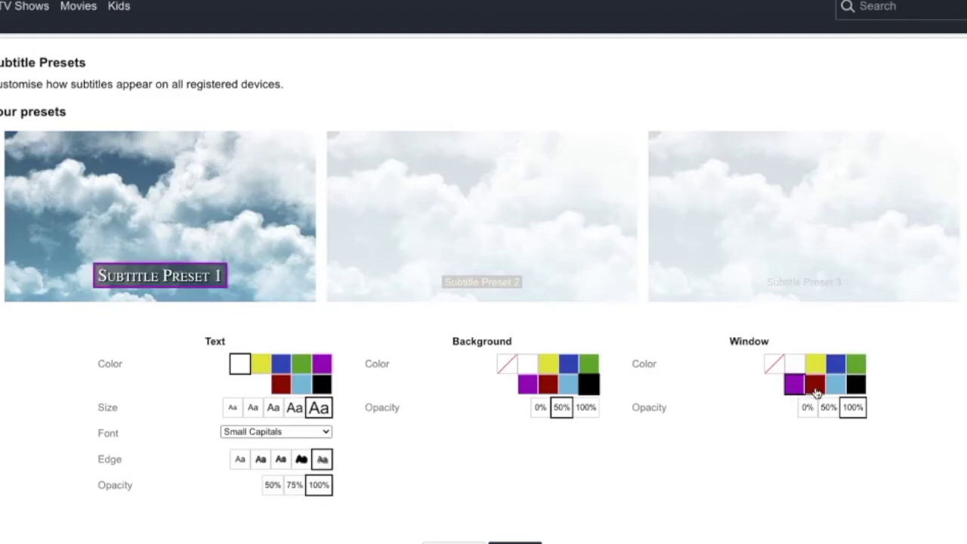
left_click(815, 385)
left_click(837, 387)
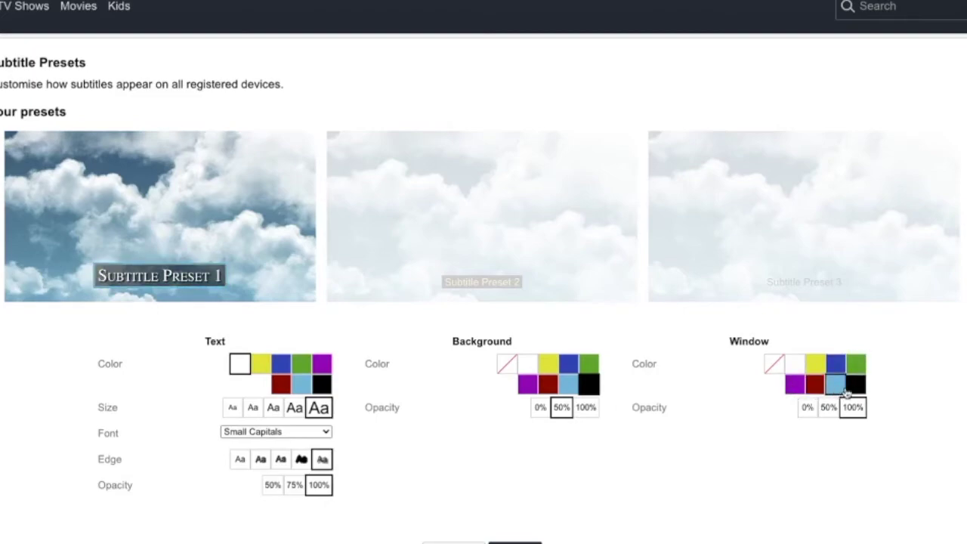
left_click(853, 390)
left_click(793, 364)
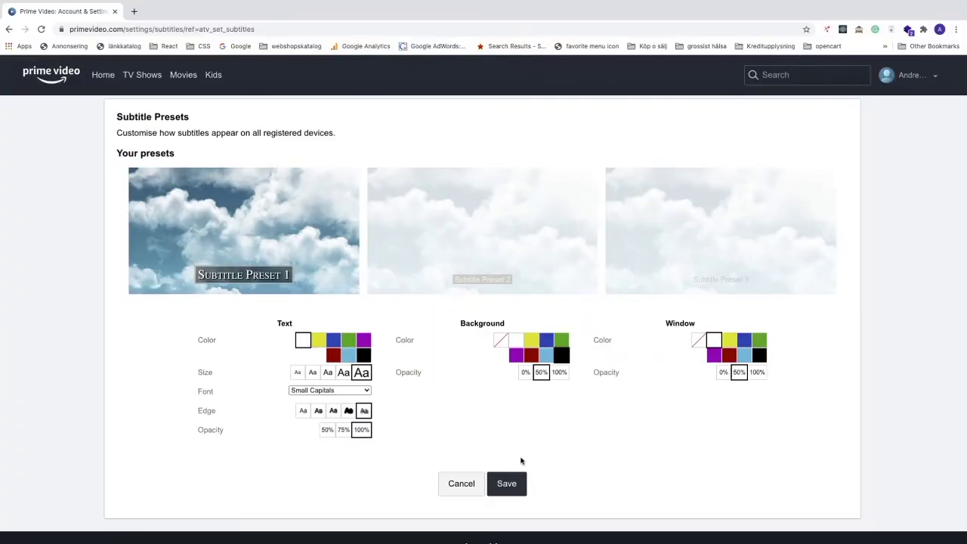
Save the changes to Subtitle Preset 1 and look over the resulting subtitle presets.
left_click(510, 483)
scroll(507, 486, "down", 3)
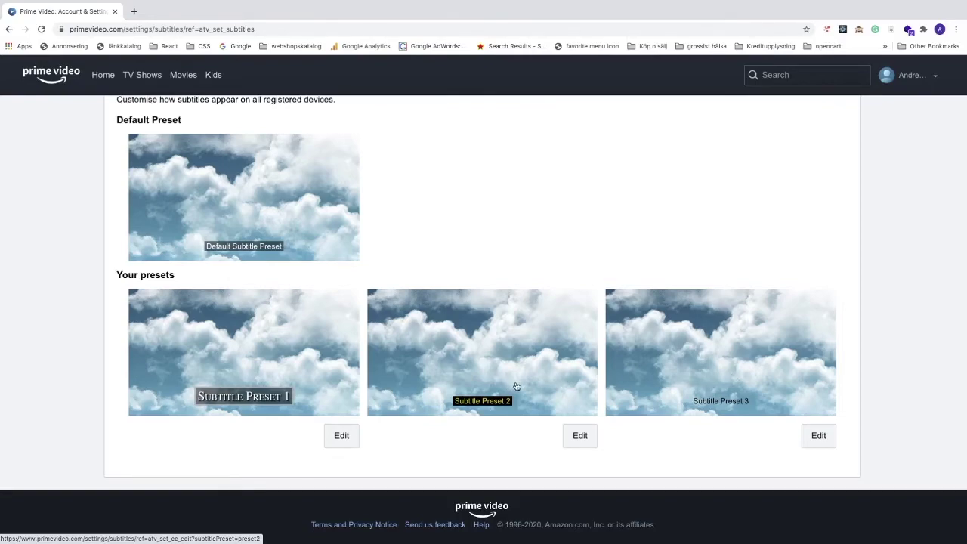
scroll(517, 387, "up", 2)
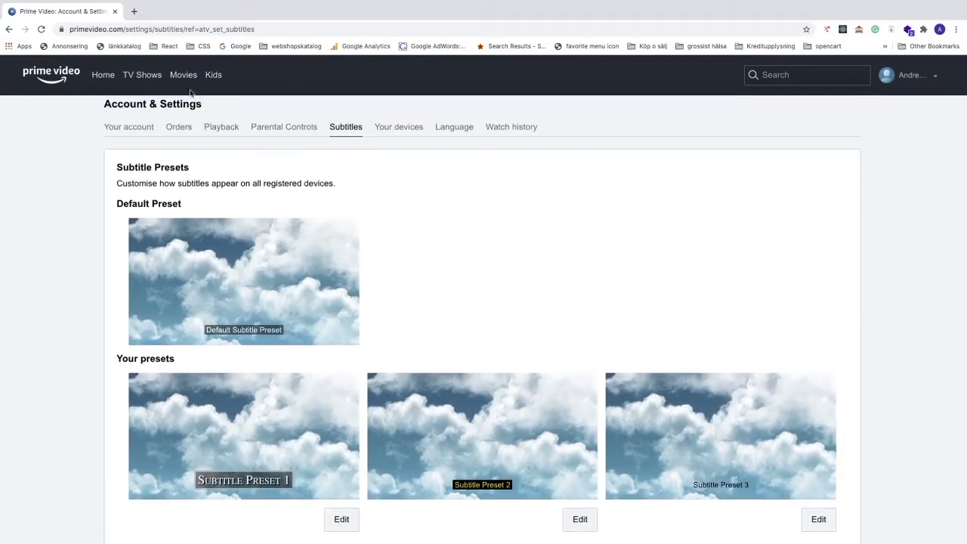
Play Mr. & Mrs. Smith from the movies and apply the customised small-capitals preset in the player's Subtitles Settings.
left_click(183, 75)
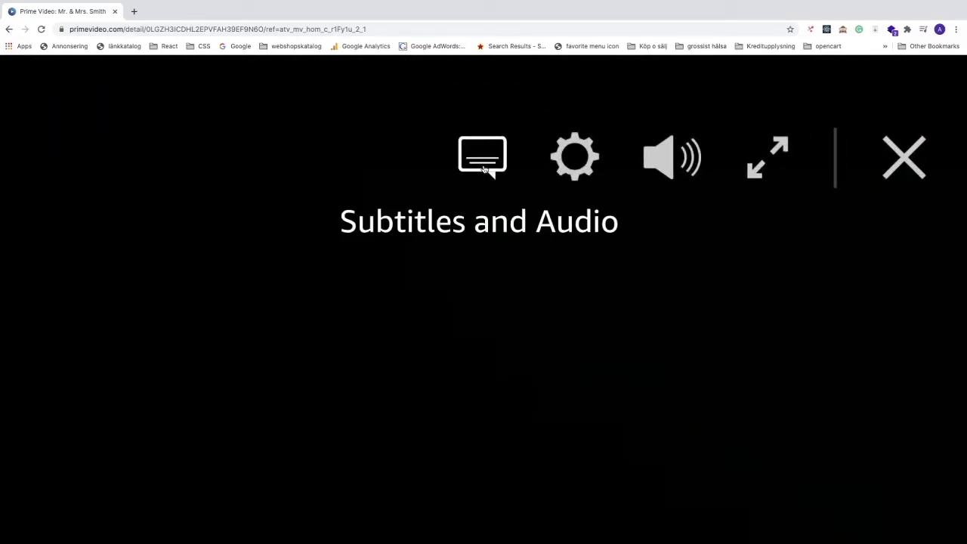
left_click(484, 167)
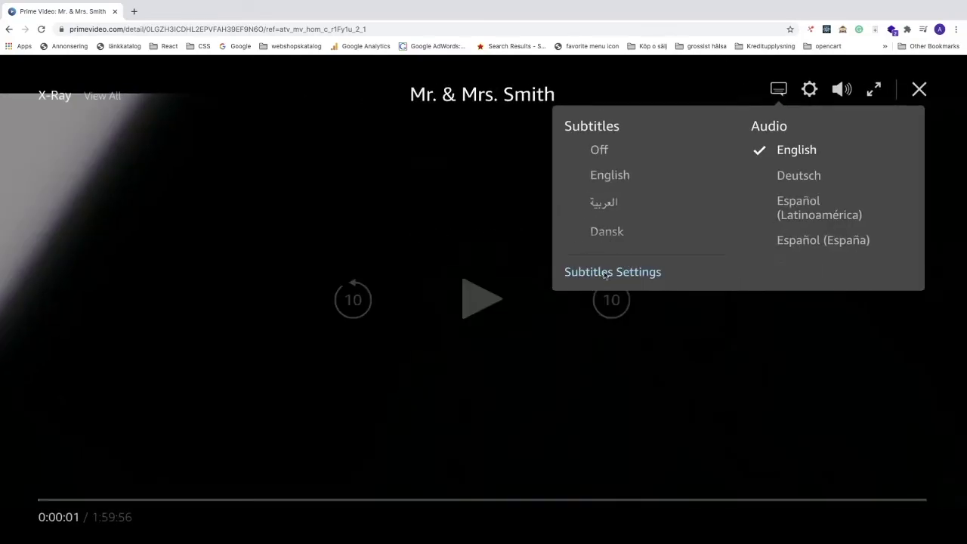
left_click(605, 273)
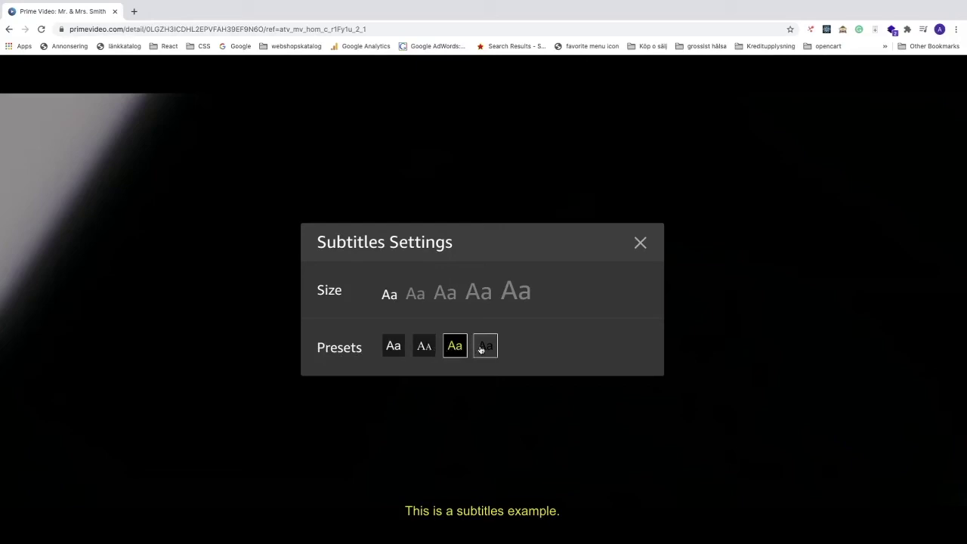
left_click(421, 352)
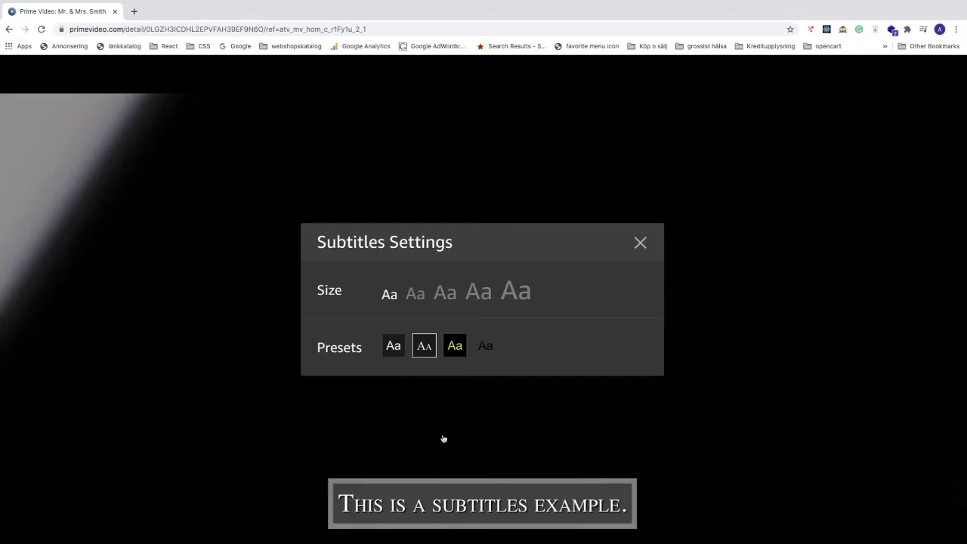